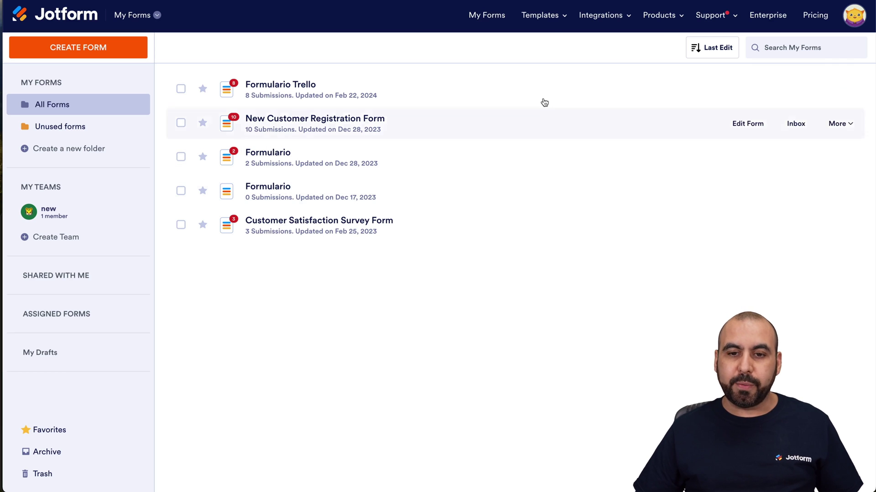
Browse the form templates gallery and view My Templates.
mouse_move(540, 15)
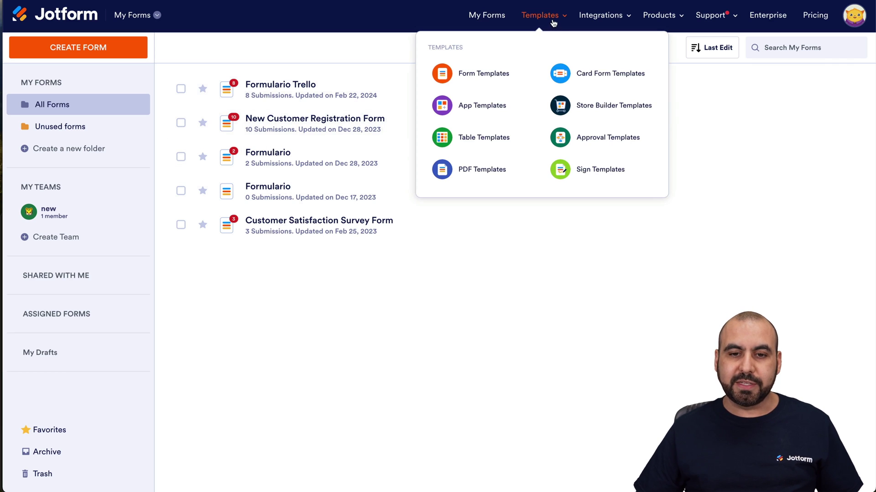
left_click(481, 78)
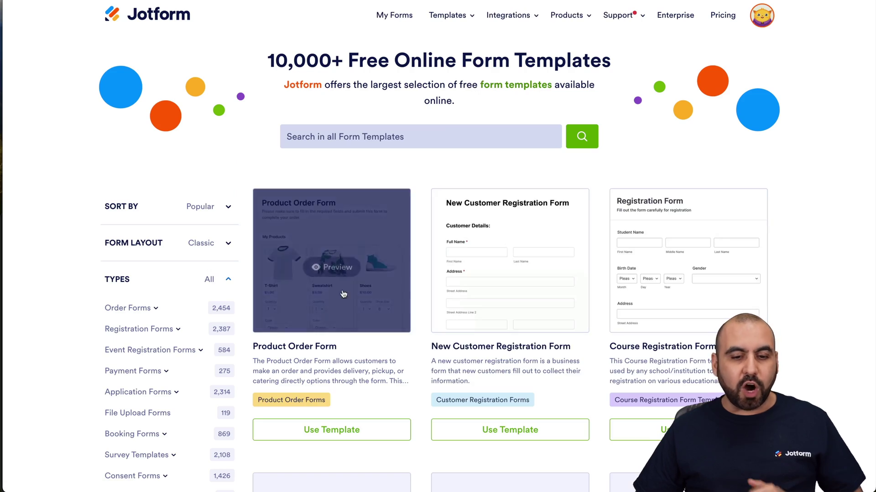
scroll(346, 351, "down", 5)
scroll(345, 351, "down", 4)
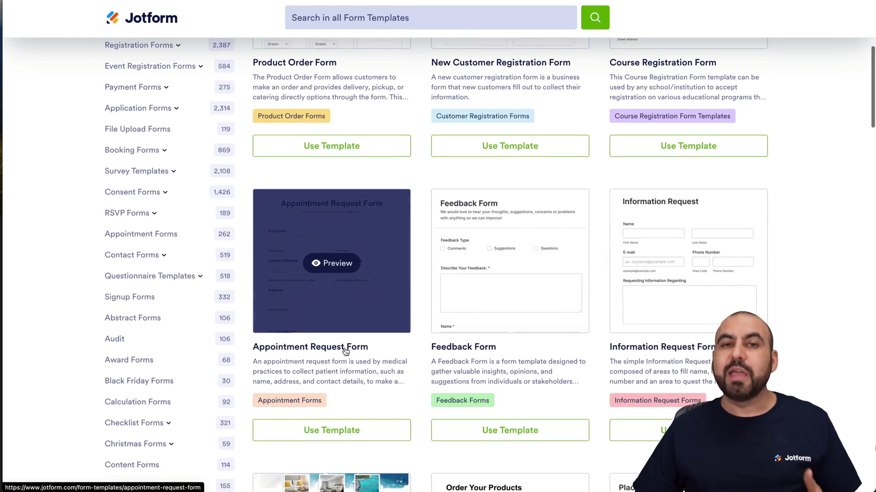
scroll(345, 352, "down", 1)
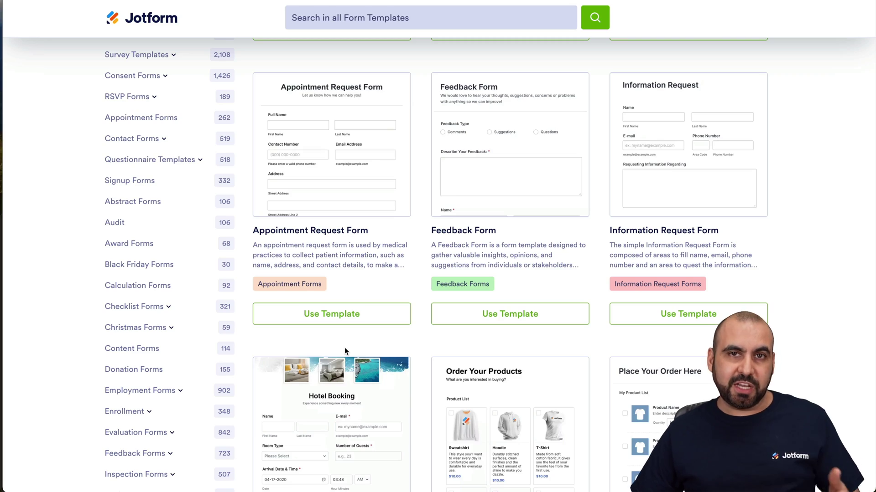
scroll(345, 351, "down", 9)
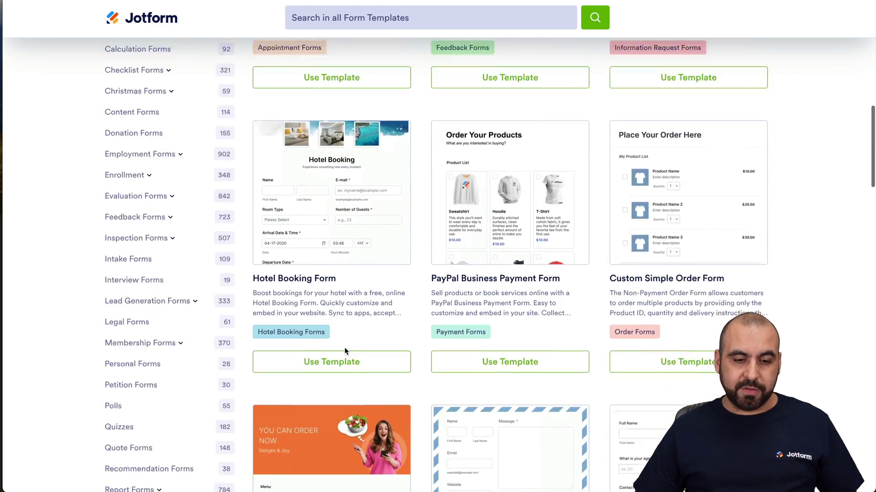
scroll(345, 348, "down", 8)
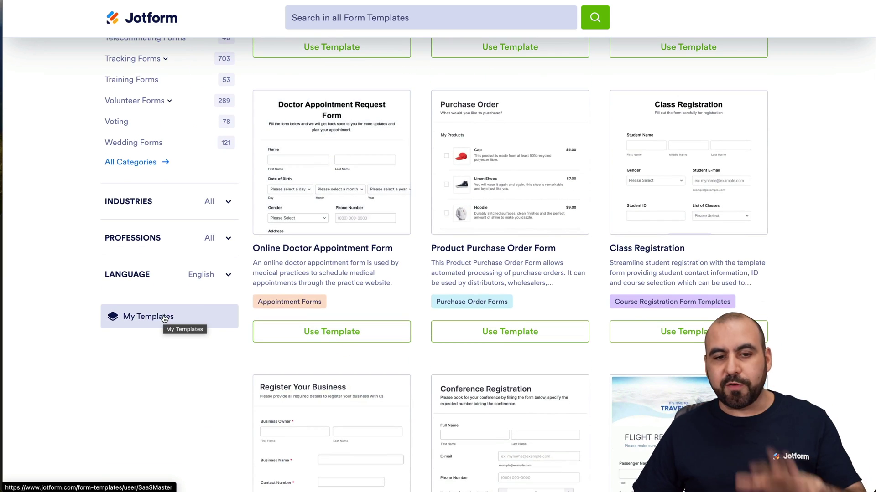
left_click(164, 318)
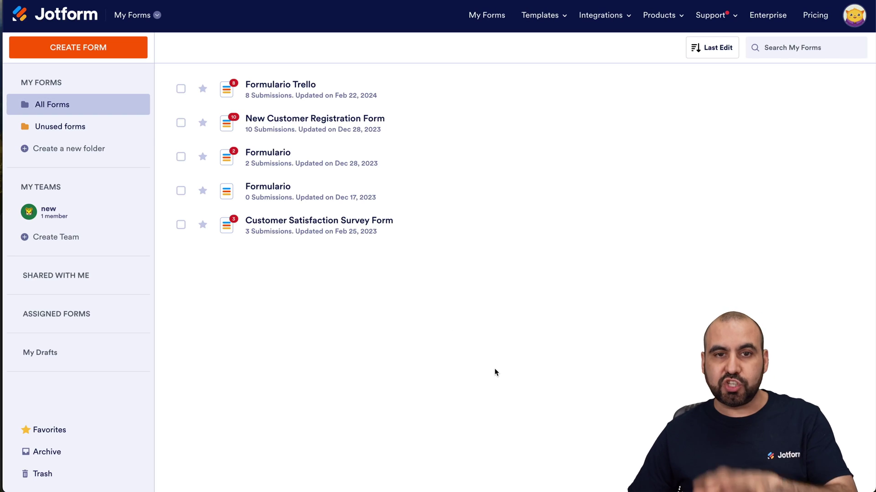
Start a new blank form using the Classic Form layout.
left_click(89, 53)
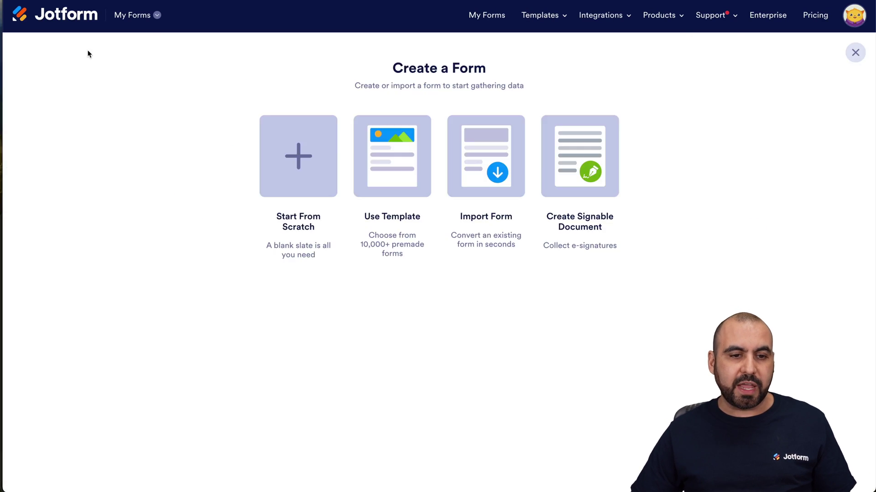
left_click(308, 151)
left_click(364, 186)
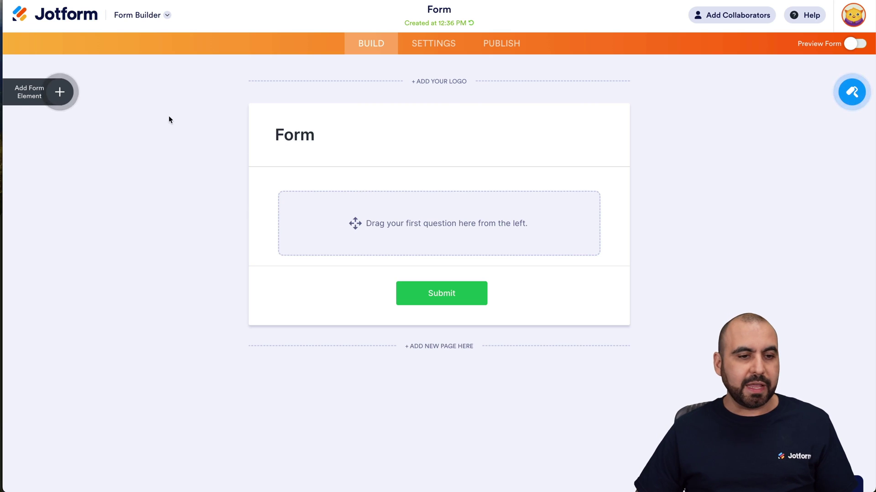
Add Full Name and Email fields and rename the heading to Template Form.
left_click(59, 92)
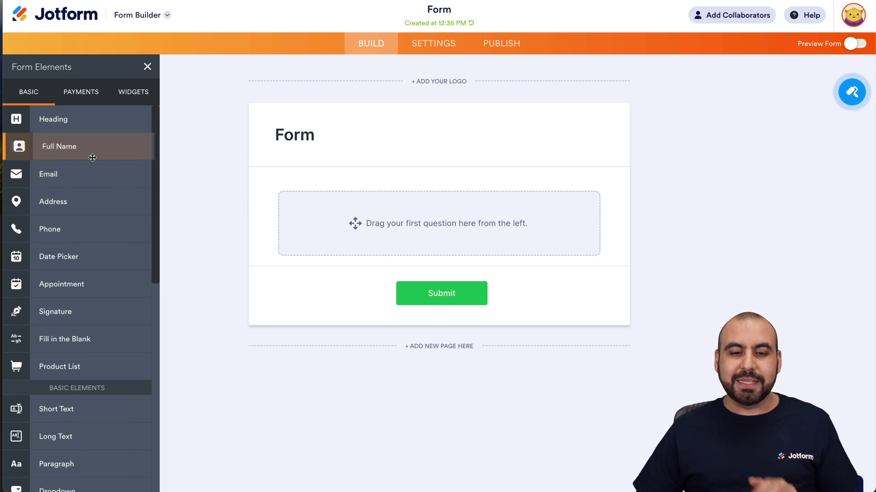
left_click_drag(68, 147, 380, 238)
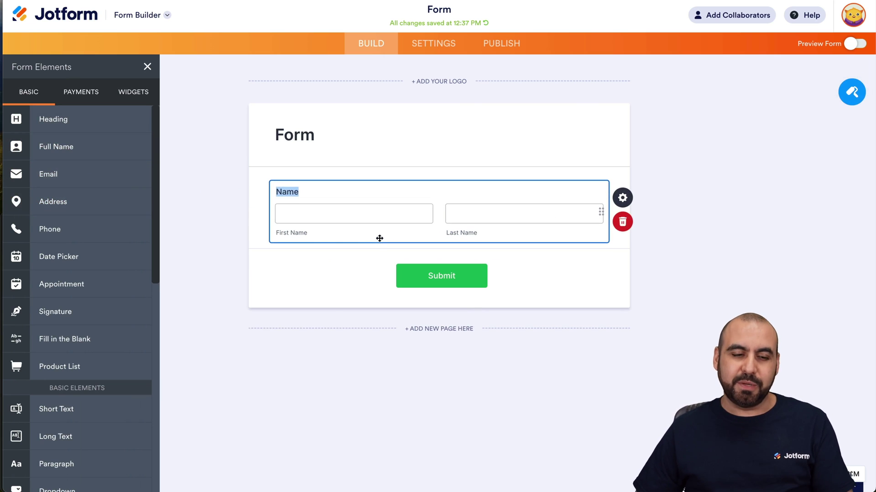
left_click_drag(61, 179, 395, 265)
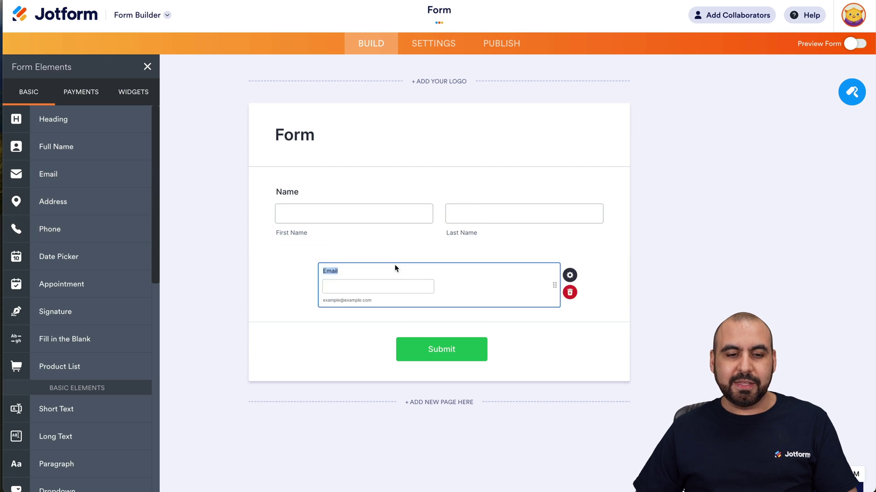
left_click(276, 135)
type("Template")
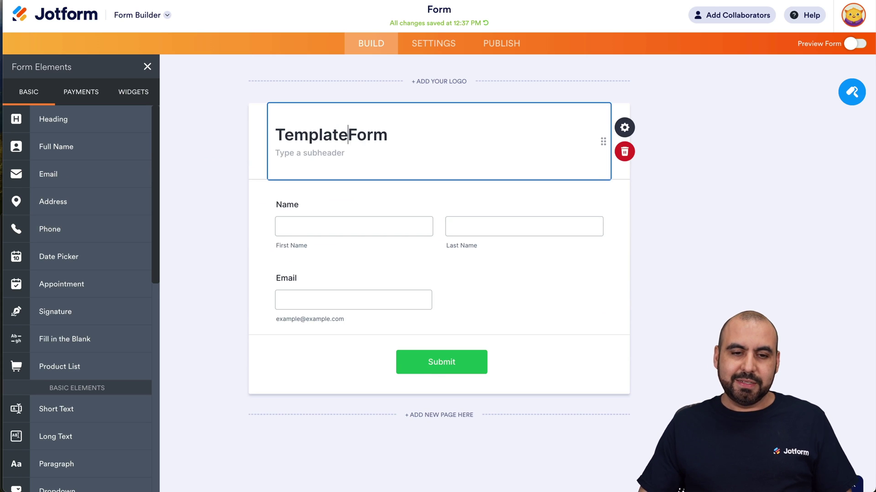
Apply the Sunset Hair theme, then go to the form's Publish page.
left_click(849, 95)
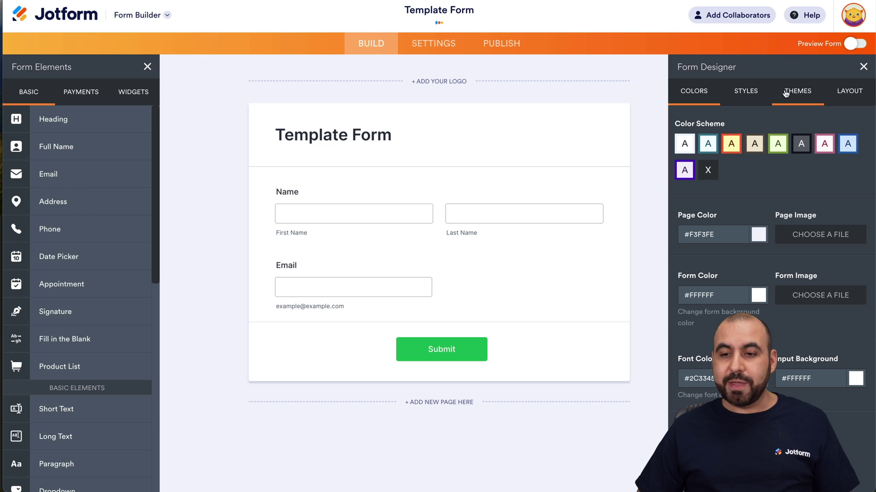
left_click(785, 93)
left_click(806, 249)
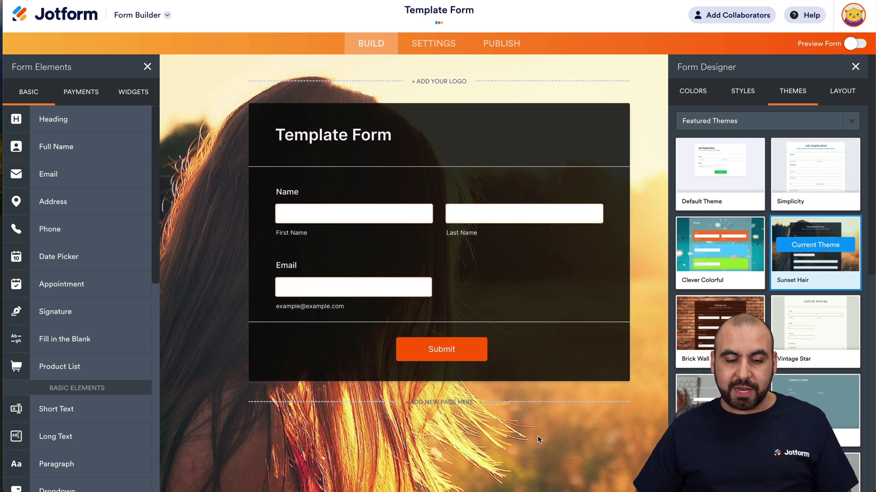
left_click(537, 436)
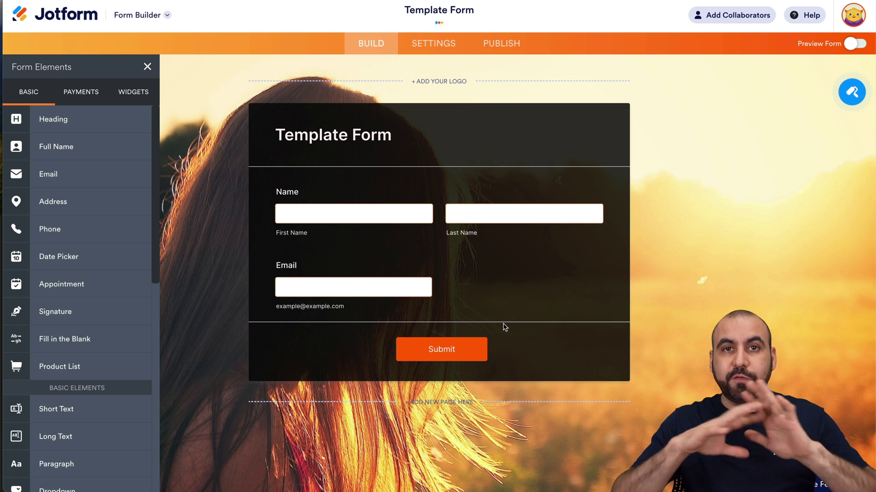
left_click(508, 45)
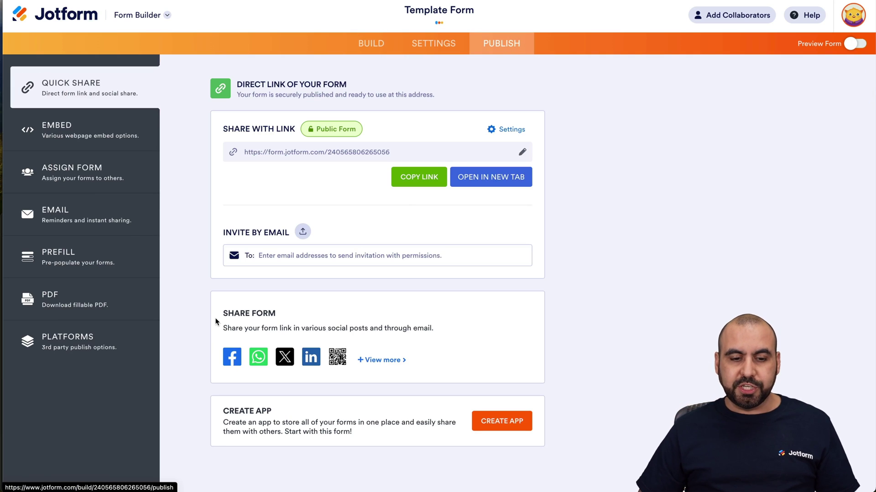
Title the shared template 'Template Form for templaate' with English as its language.
left_click(377, 360)
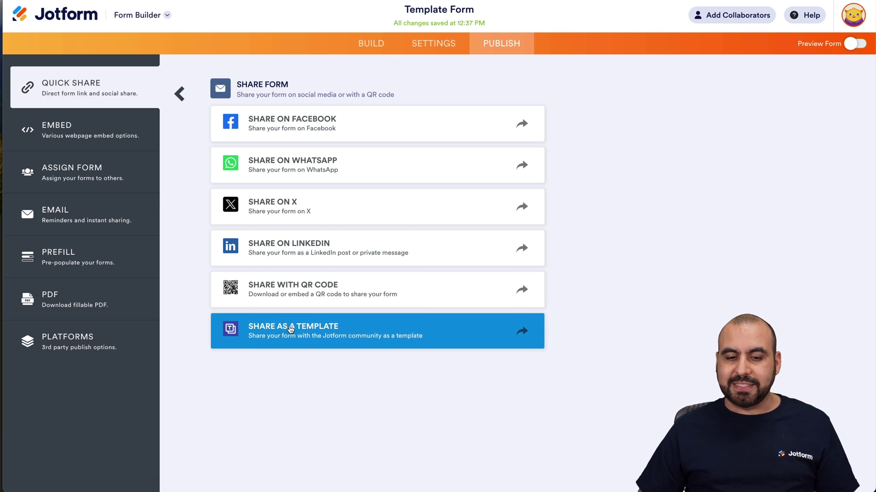
left_click(361, 329)
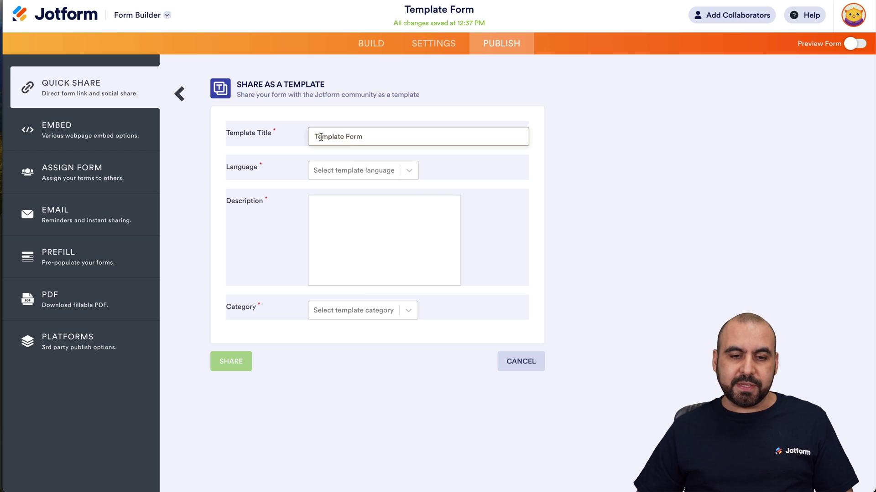
left_click(368, 136)
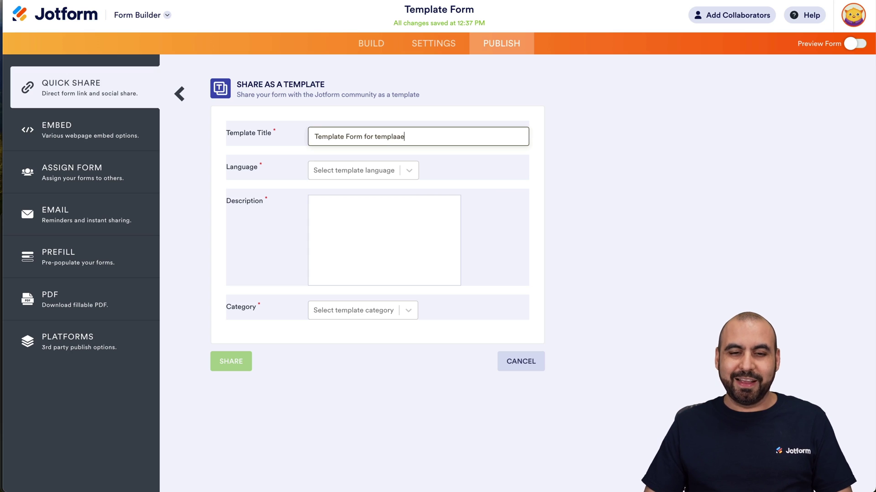
type("for templaate")
left_click(398, 169)
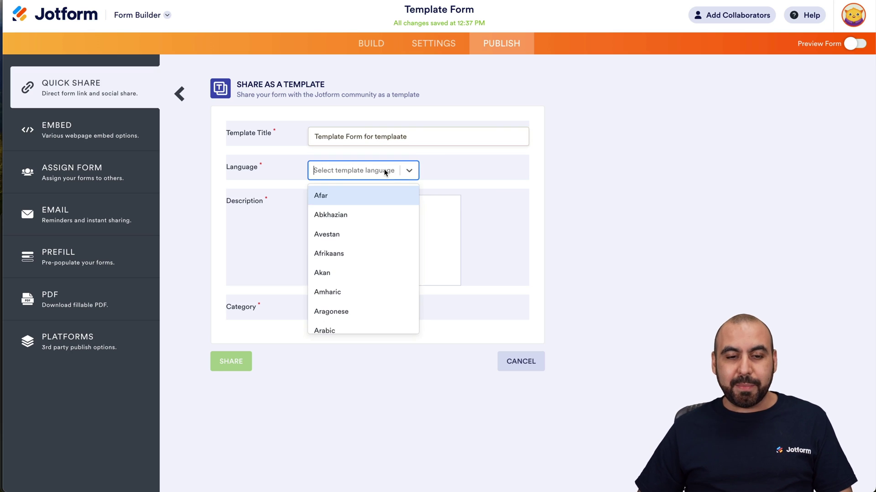
type("engl")
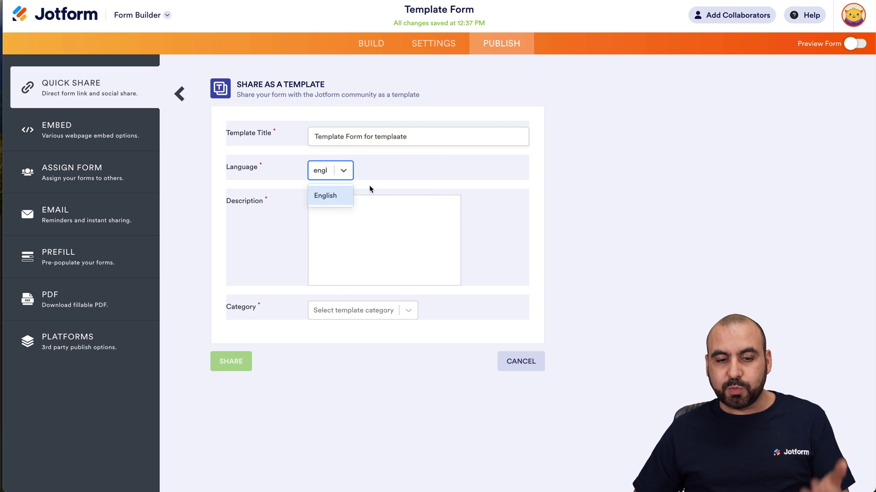
key("Return")
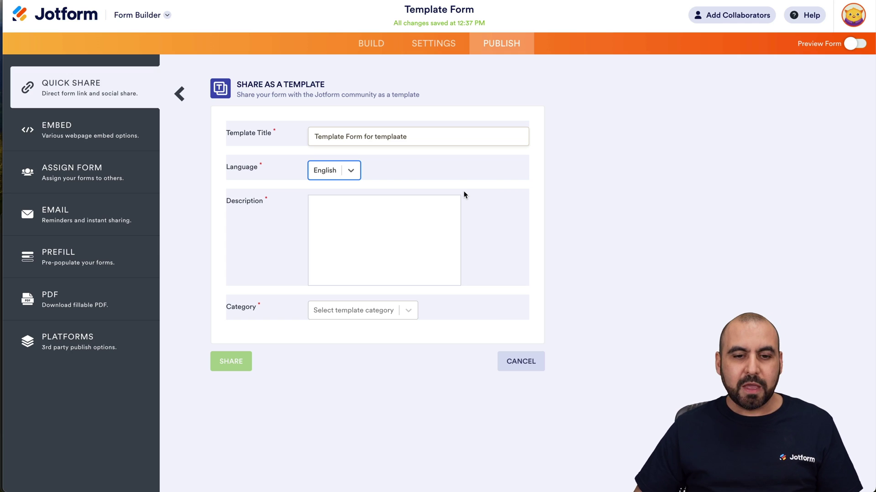
Describe it as 'Template for the video', choose Business Forms, and share it.
left_click(433, 222)
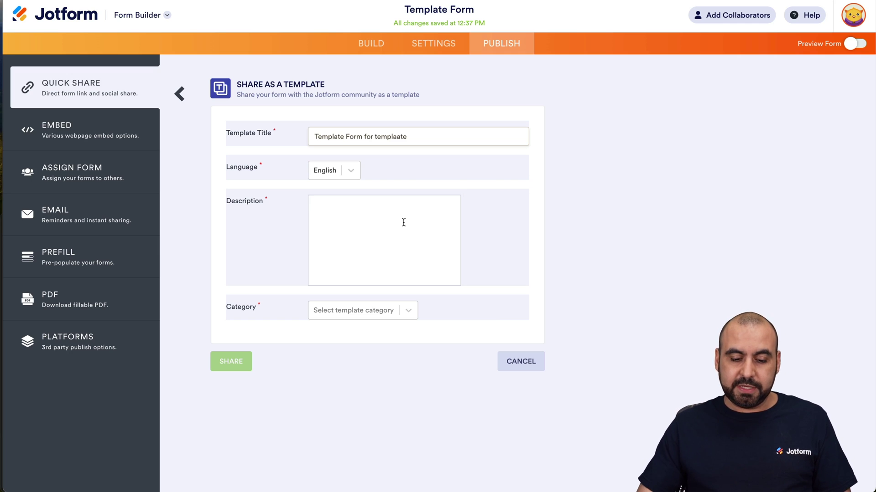
type("Template for the video")
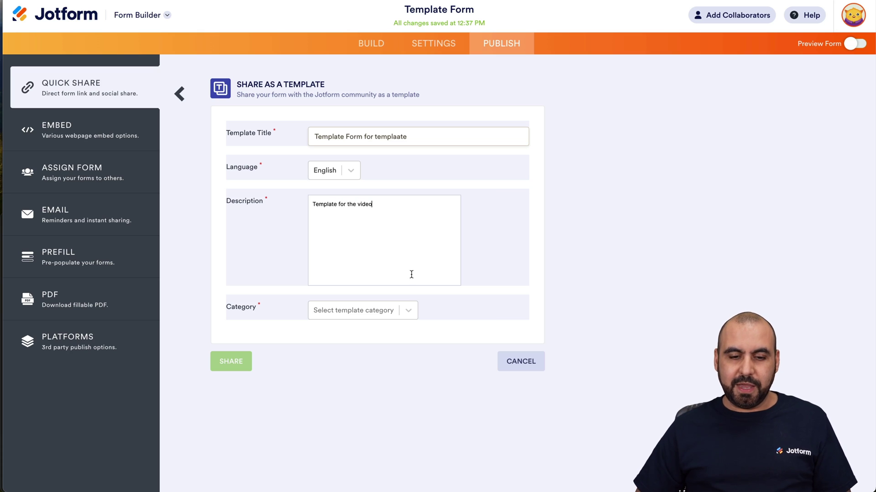
left_click(398, 310)
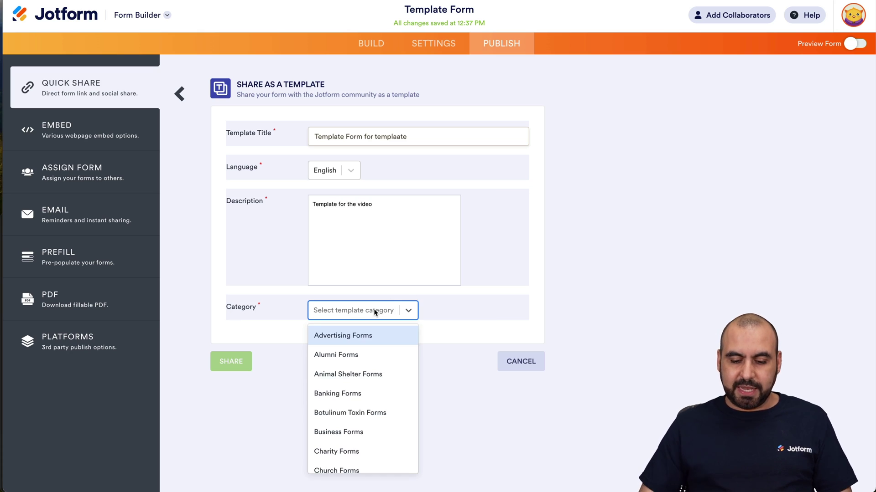
type("busi")
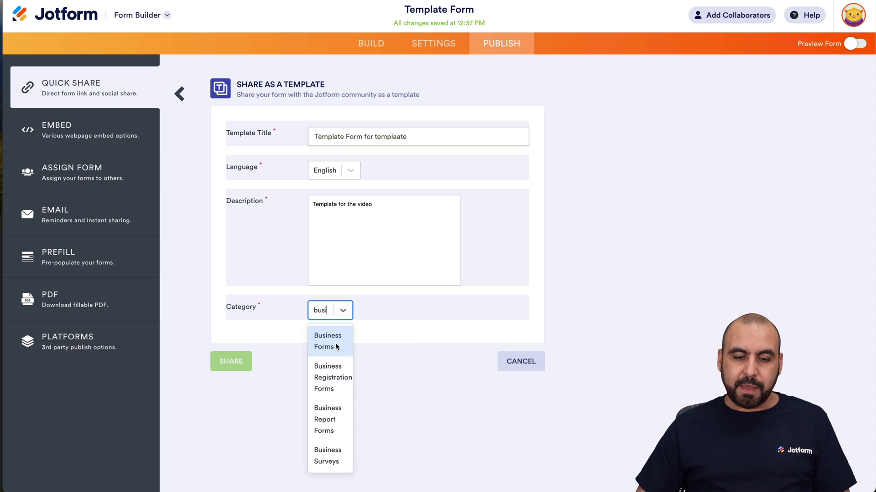
left_click(335, 348)
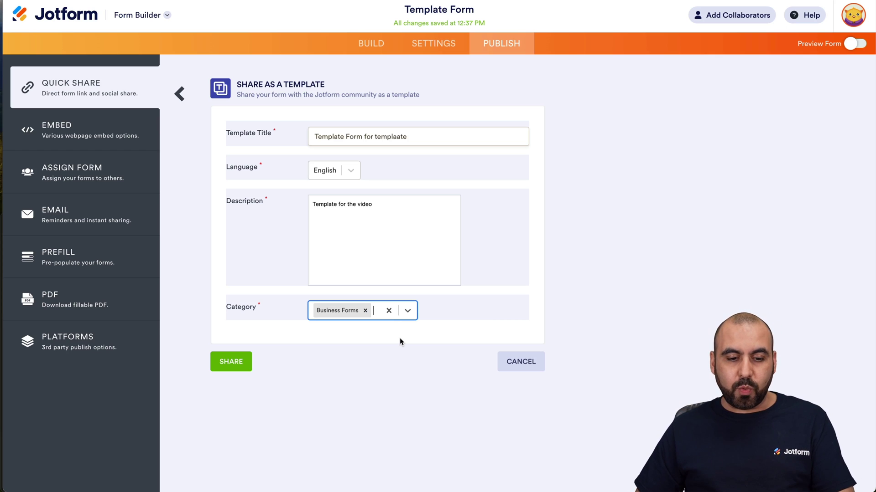
left_click(229, 361)
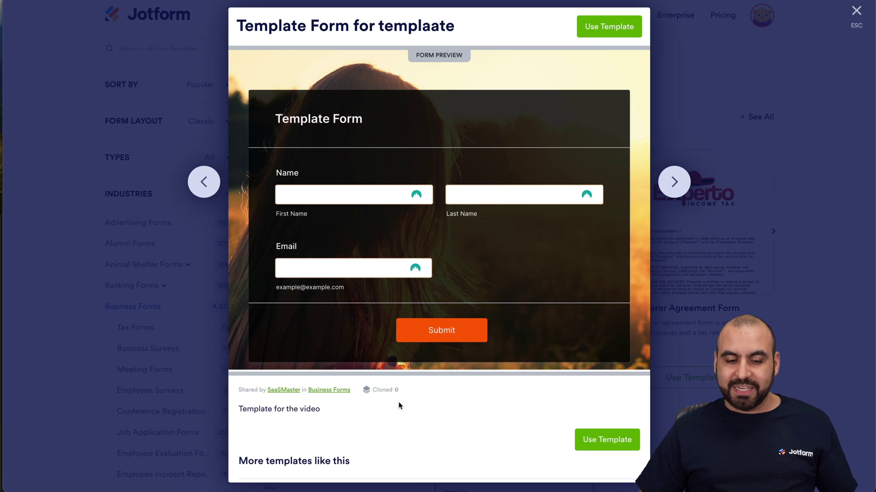
Scroll the template preview down to 'More templates like this' and back up.
scroll(409, 396, "down", 6)
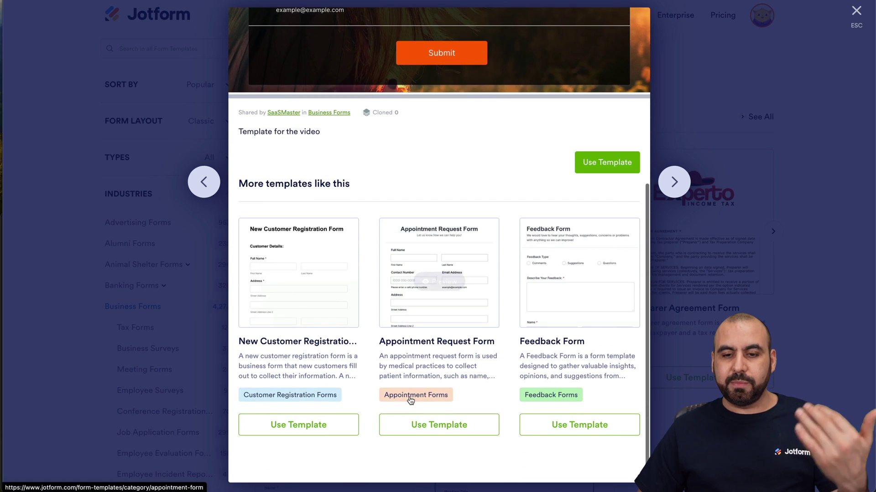
scroll(410, 399, "up", 6)
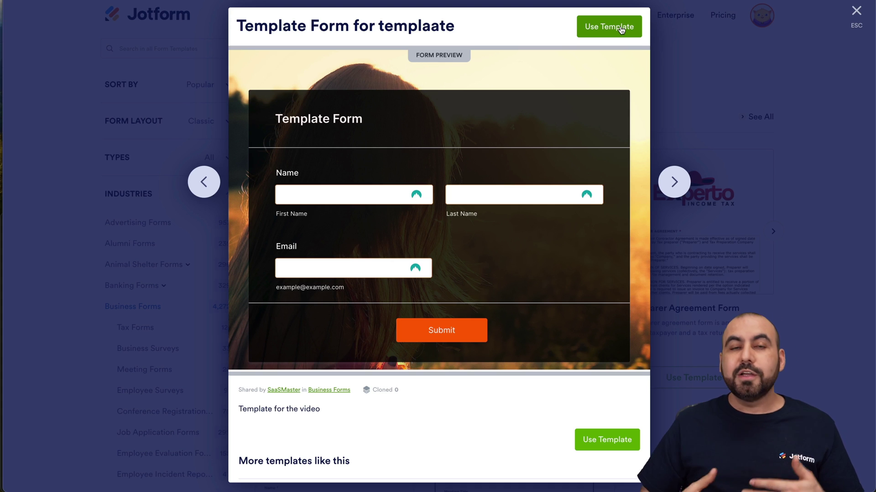
Close the preview and check that Template Form For Templaate appears in My Templates.
left_click(856, 11)
mouse_move(342, 179)
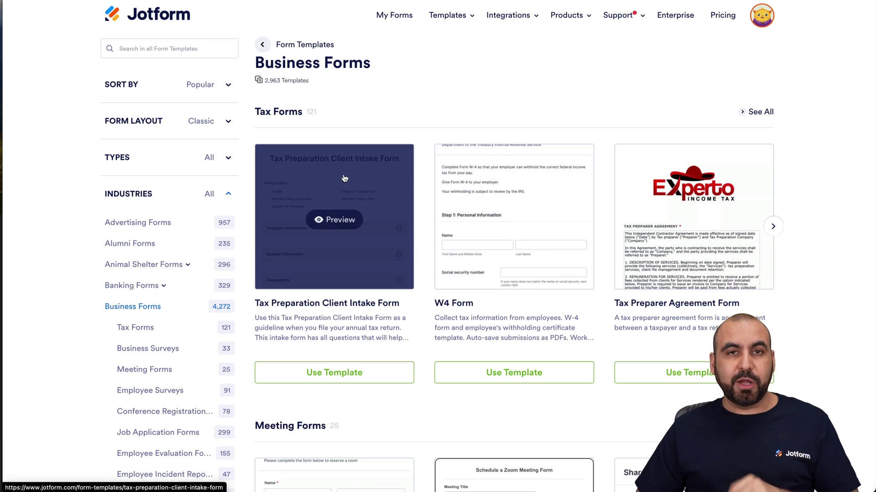
scroll(177, 248, "down", 14)
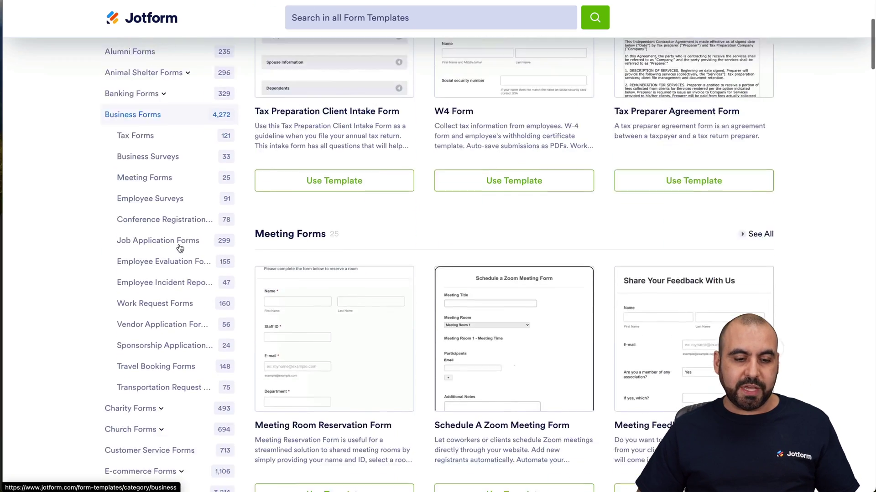
scroll(177, 248, "down", 5)
left_click(146, 272)
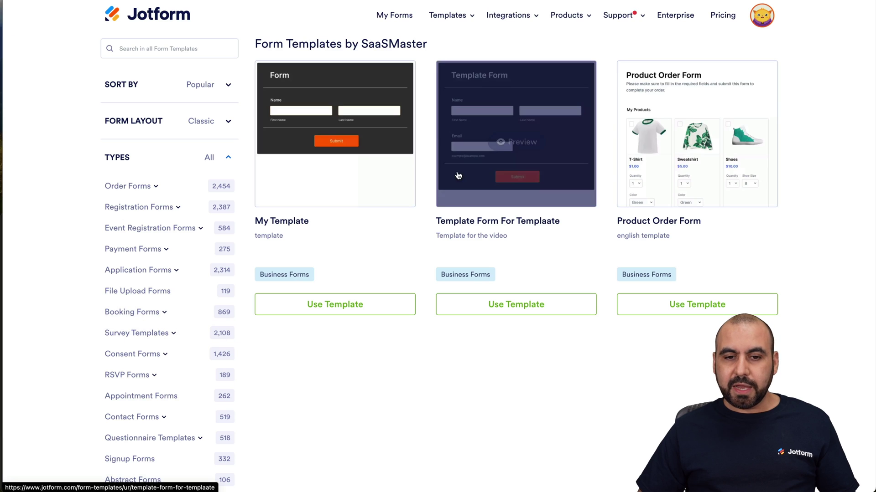
mouse_move(420, 178)
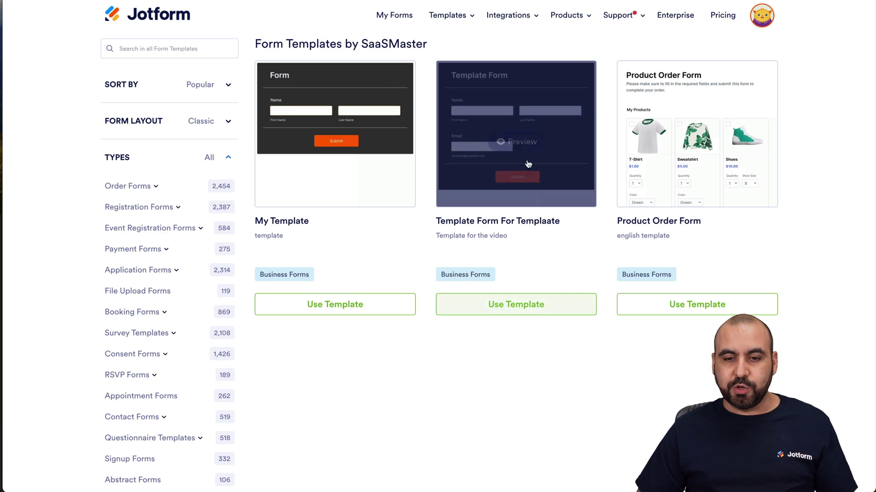
mouse_move(527, 151)
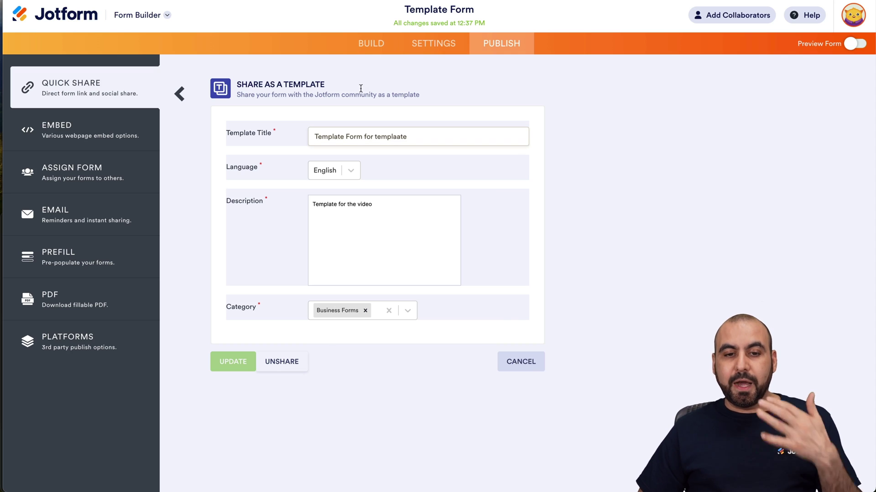
Return to the form builder and reopen Share as a Template from the Publish options.
left_click(378, 53)
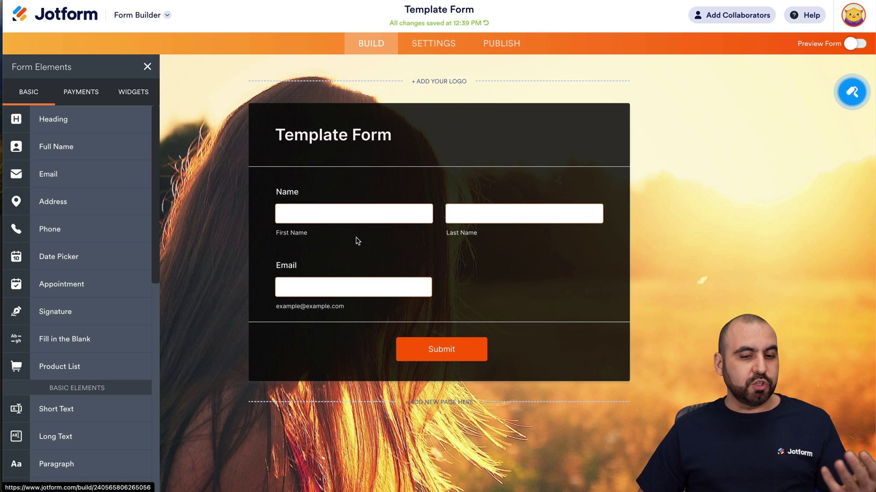
left_click(501, 46)
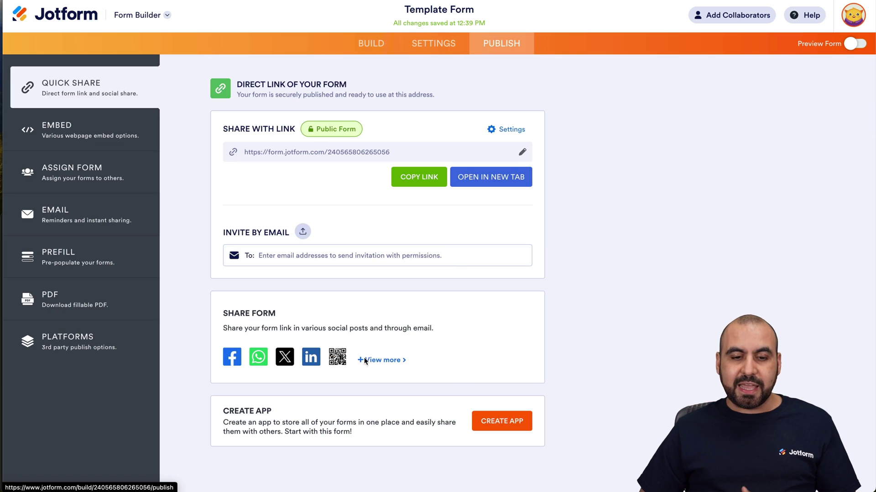
left_click(384, 360)
left_click(351, 339)
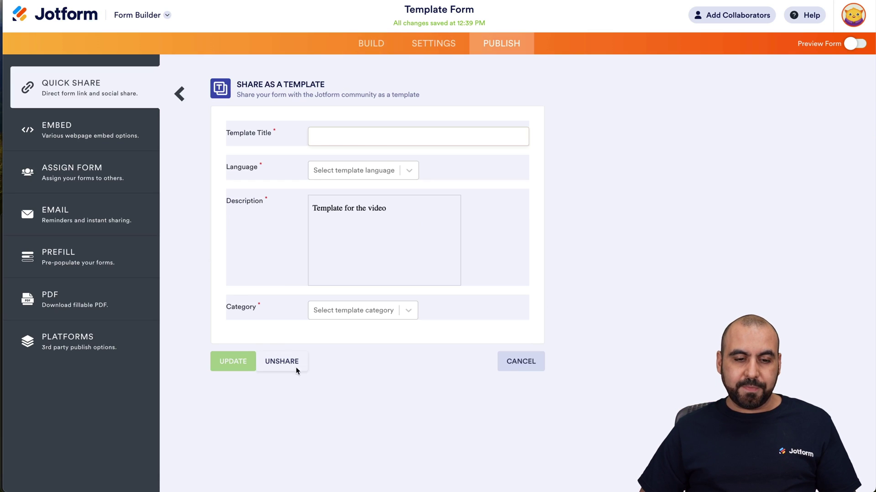